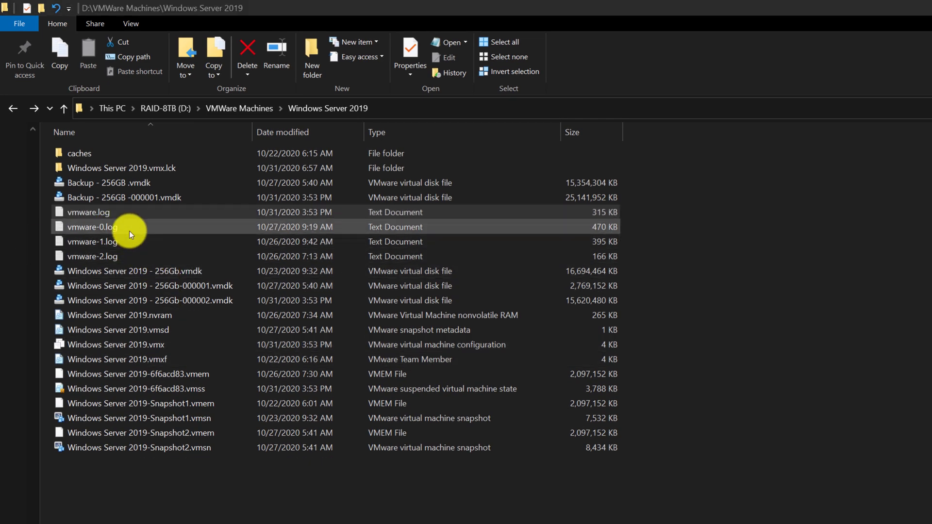
Step: Check the View settings in Folder Options, where file name extensions and hidden items are shown
left_click(132, 24)
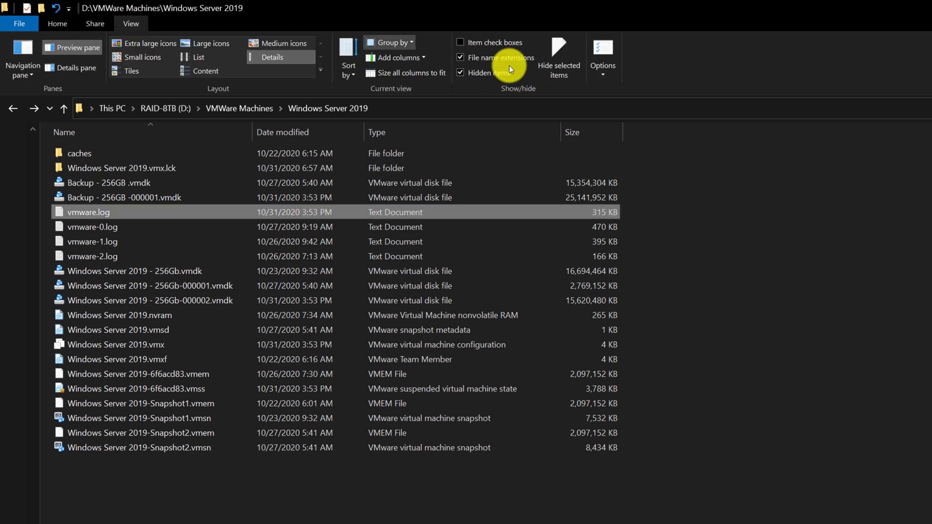
left_click(604, 60)
left_click(68, 165)
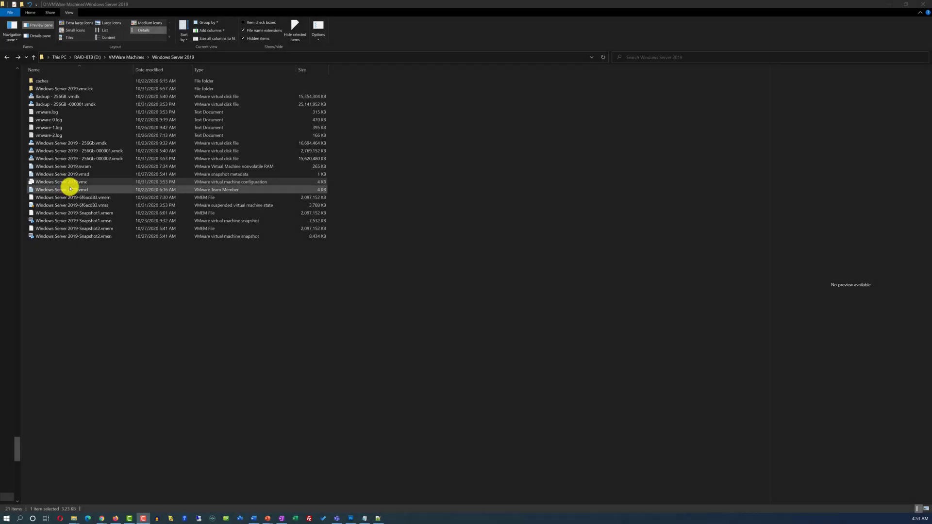
Step: Open Windows Server 2019.vmx with Edit with Notepad++ and scroll through its configuration settings
right_click(88, 189)
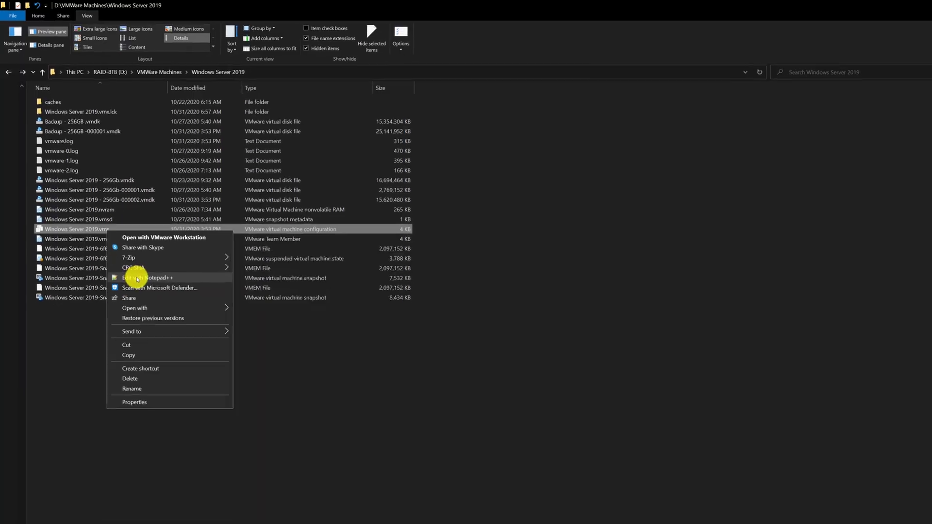
left_click(138, 280)
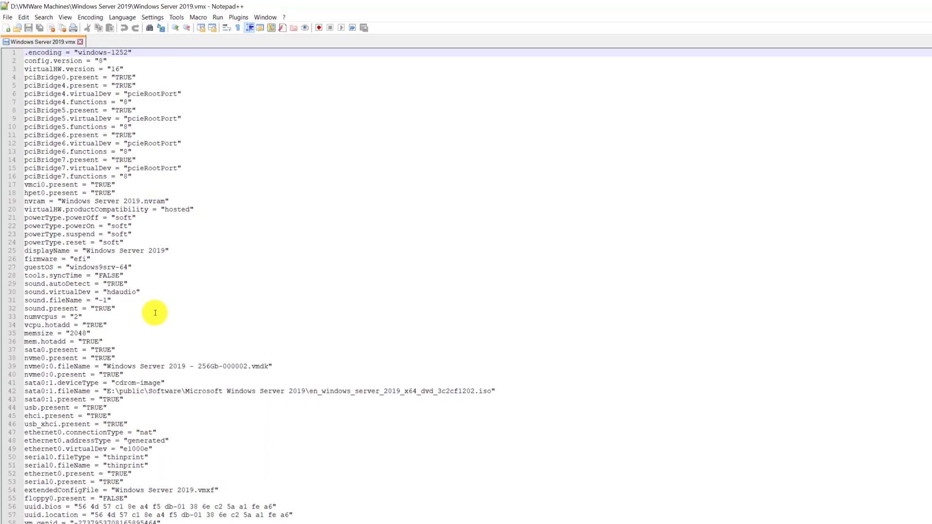
scroll(288, 442, "down", 7)
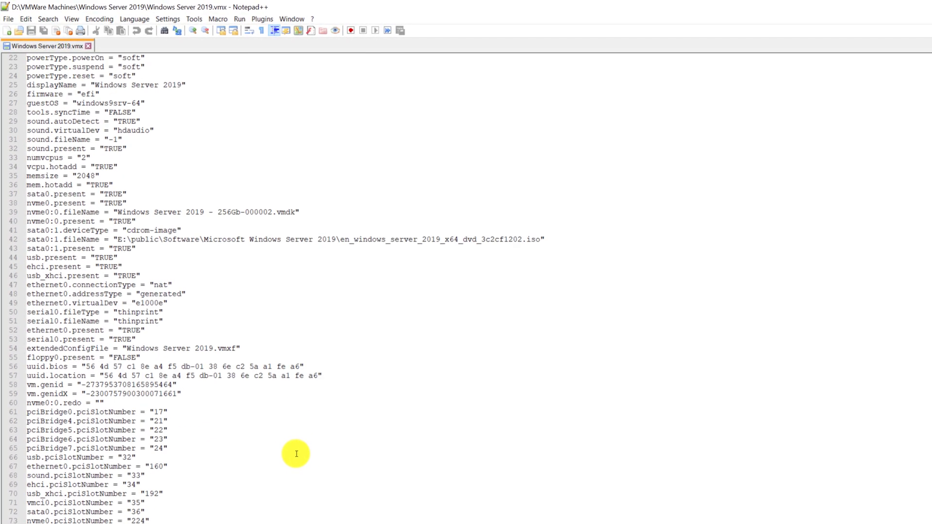
scroll(298, 441, "up", 5)
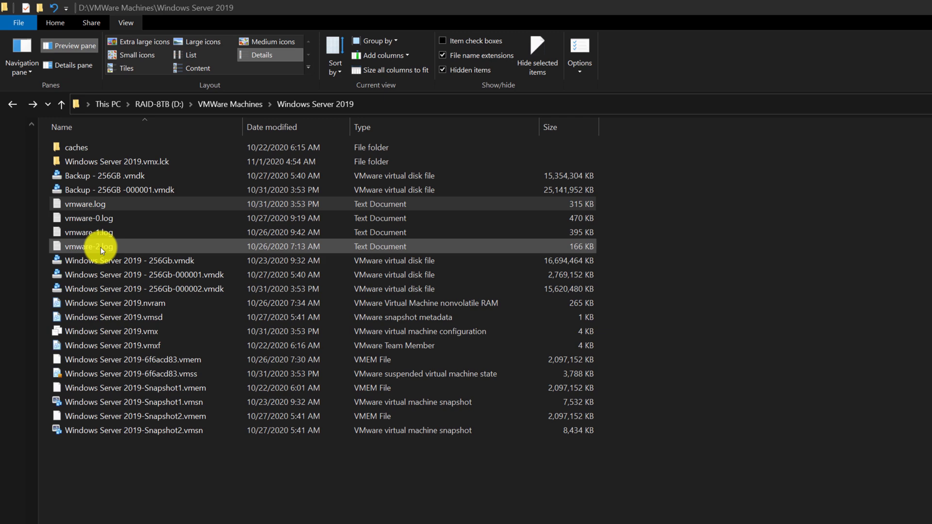
Step: Read vmware.log in Notepad++, then select the .nvram file back in Explorer
right_click(95, 206)
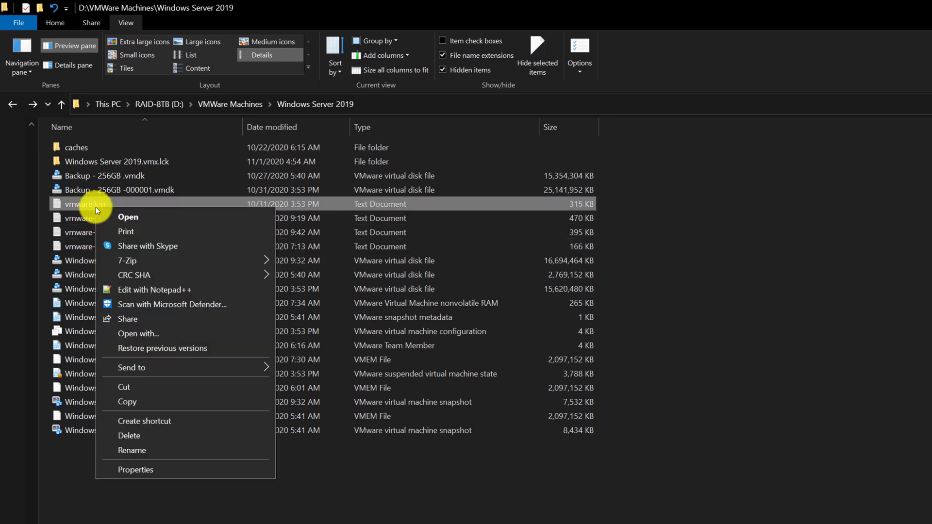
left_click(159, 289)
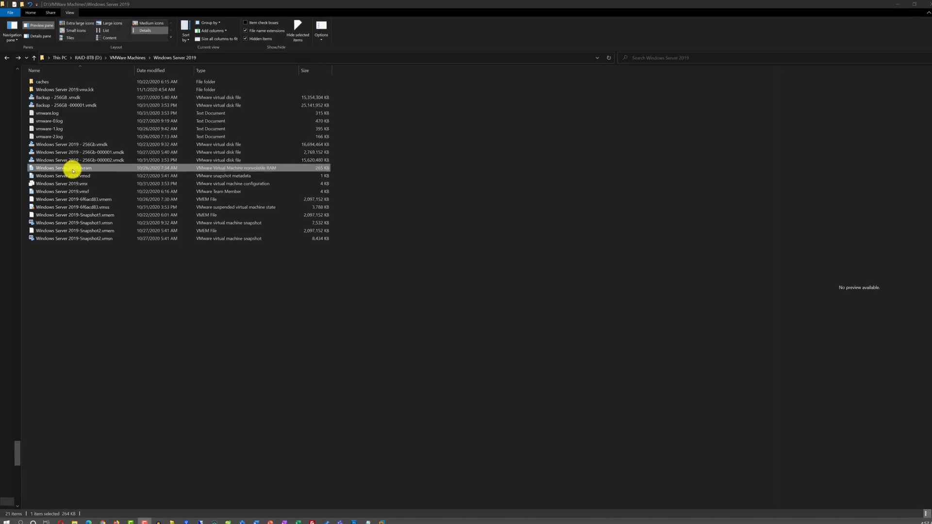
left_click(78, 179)
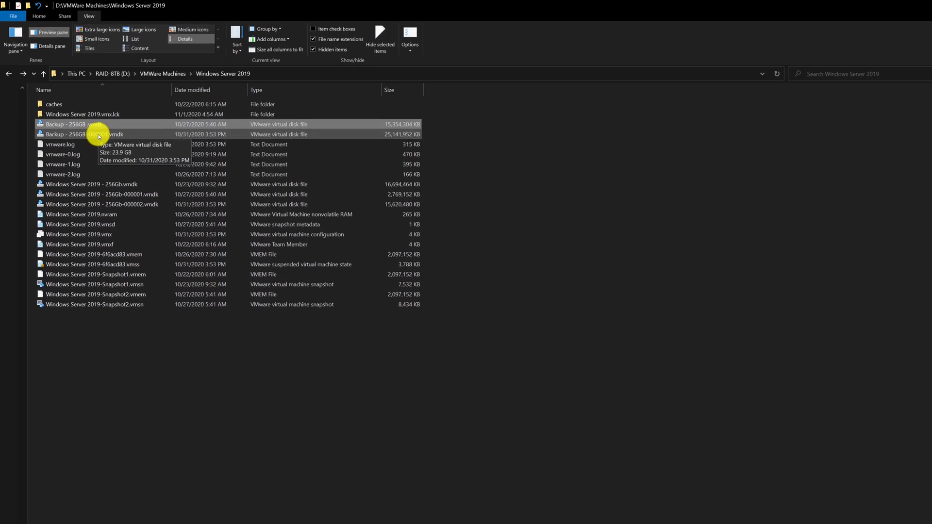
left_click(90, 124)
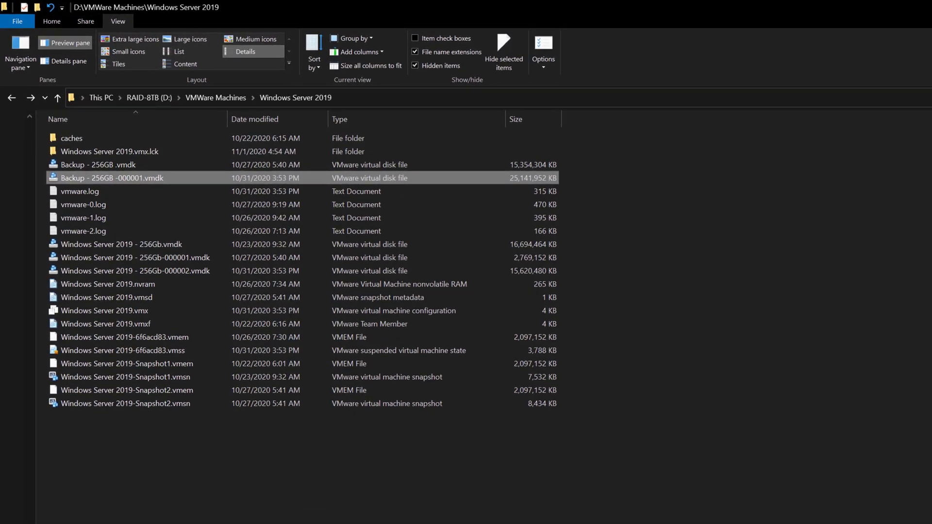
left_click(145, 236)
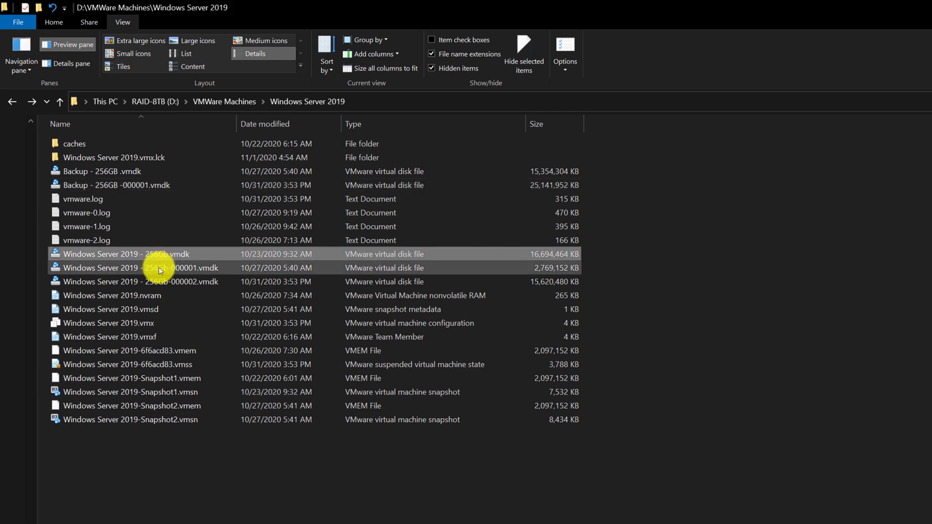
left_click(159, 267)
left_click(160, 278, "shift")
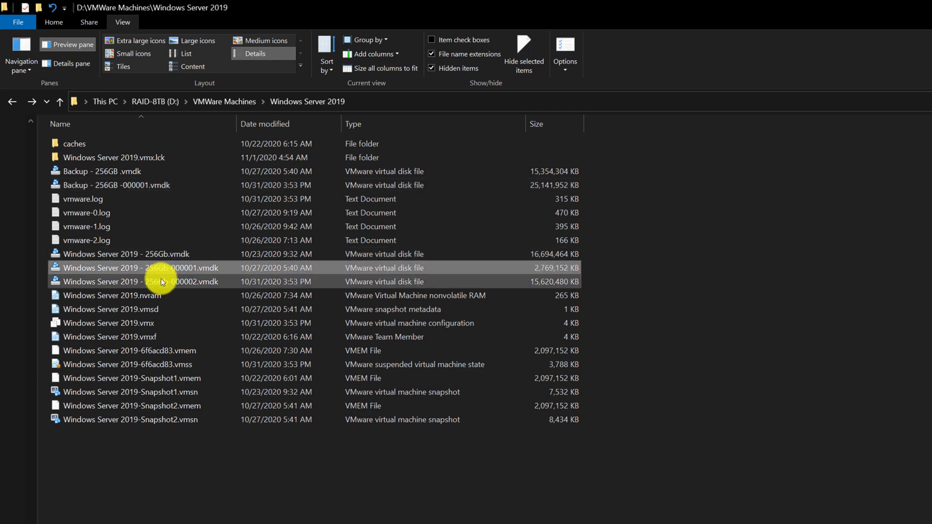
left_click(161, 281)
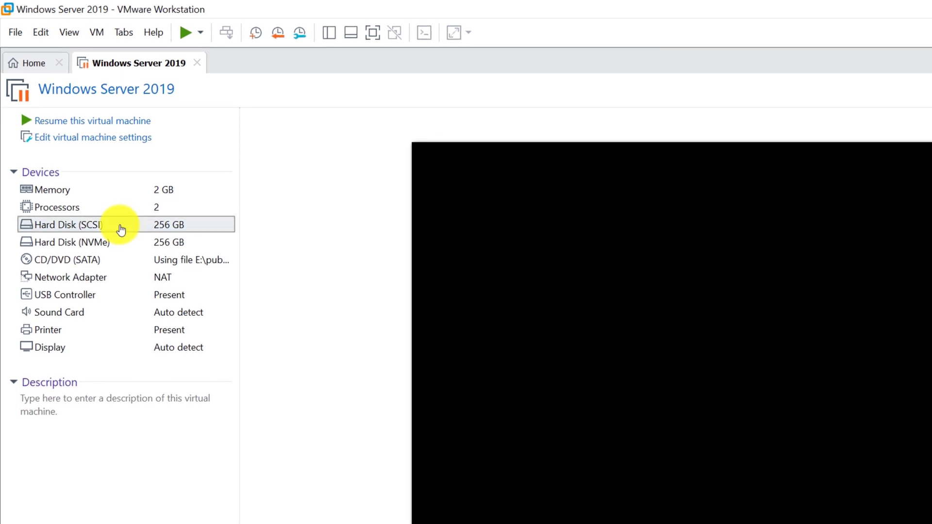
double_click(118, 241)
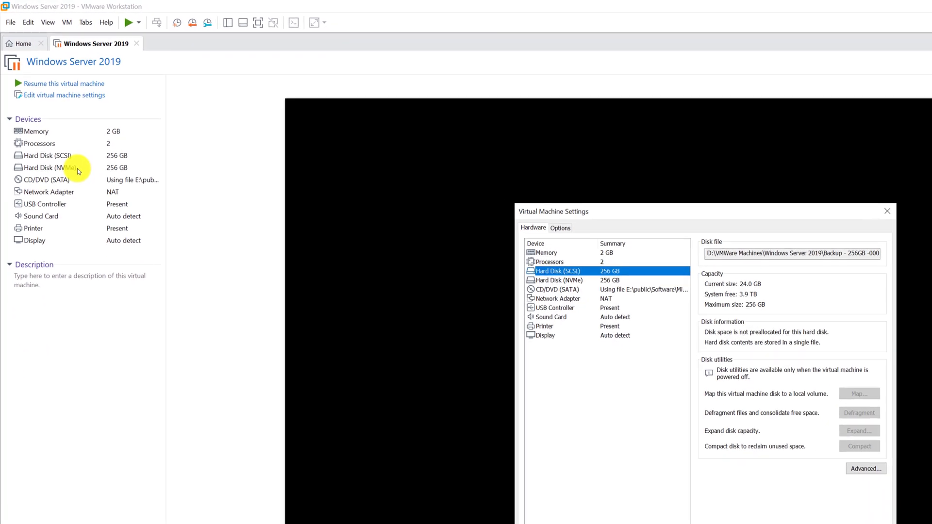
left_click(767, 521)
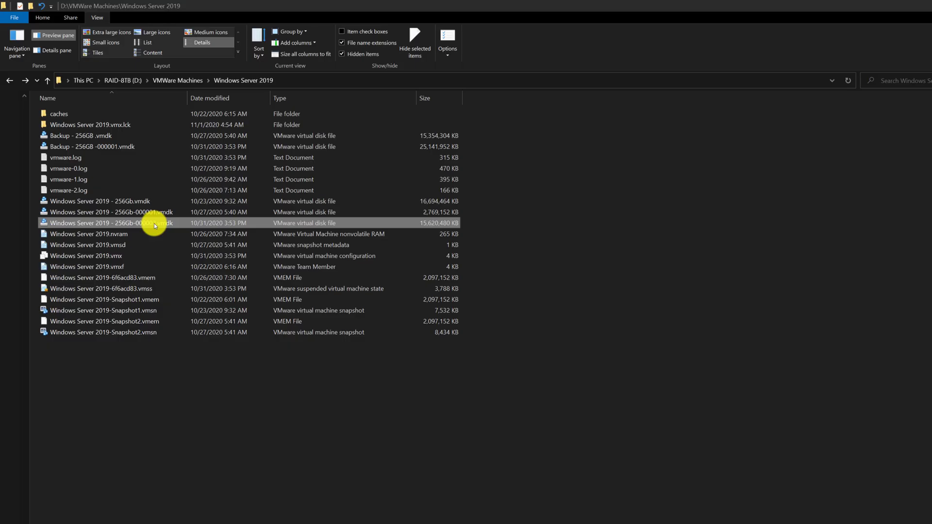
left_click(154, 222, "shift")
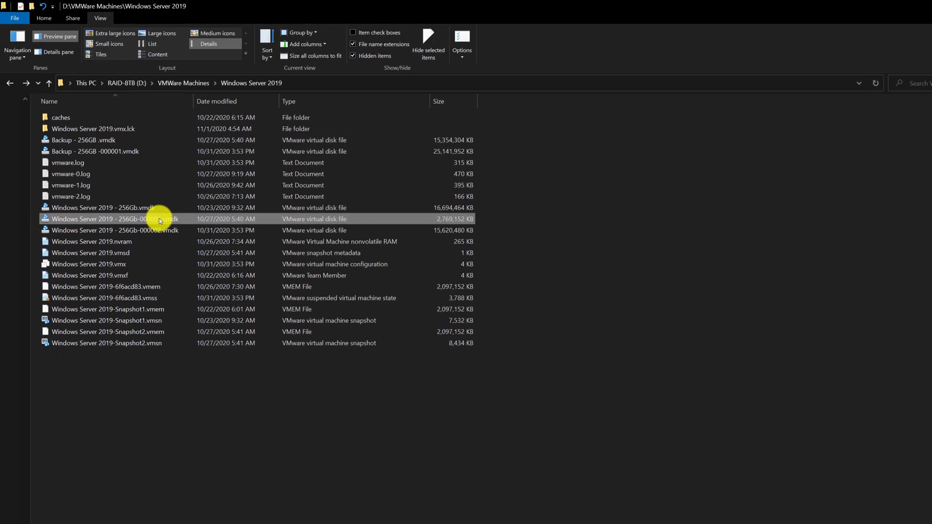
left_click(129, 157)
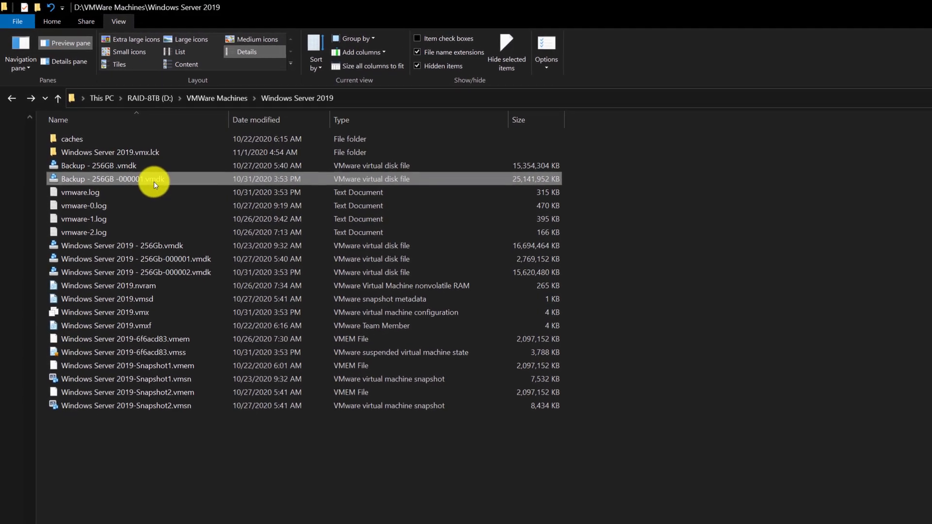
left_click(113, 145, "shift")
left_click(131, 169)
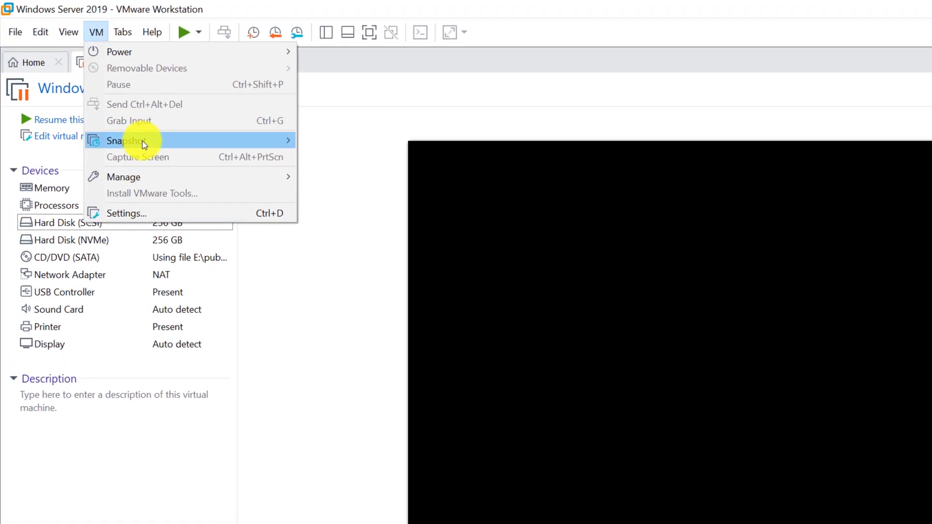
Step: Open Snapshot Manager and select the Before Running AD Restore snapshot, then You Are Here
mouse_move(142, 141)
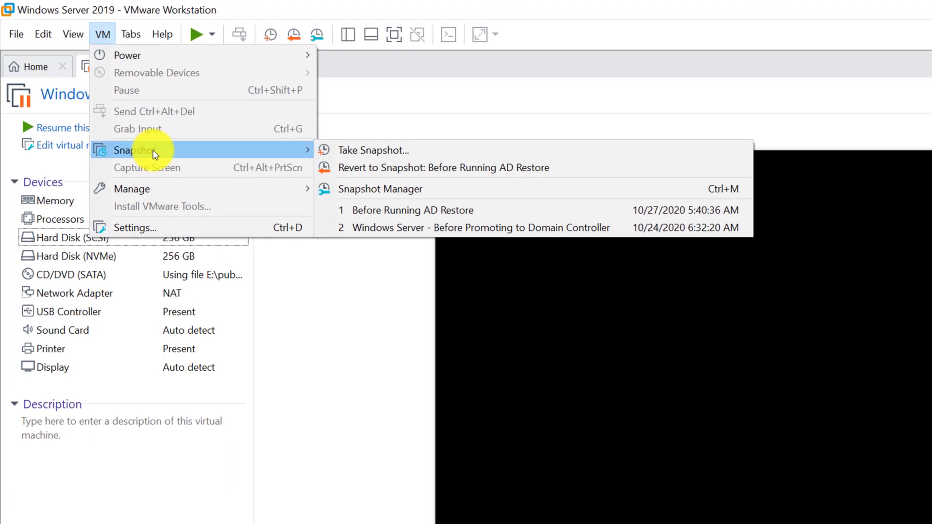
left_click(413, 190)
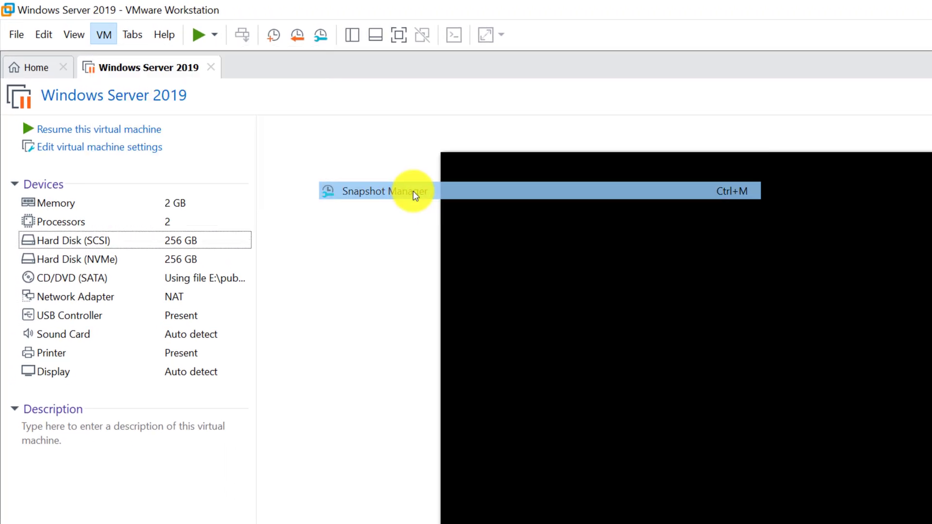
left_click(825, 395)
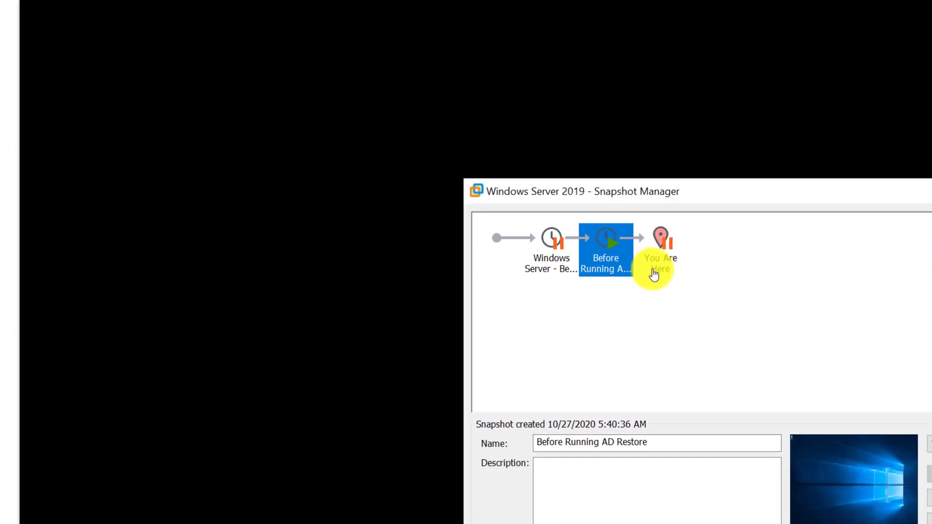
left_click(872, 394)
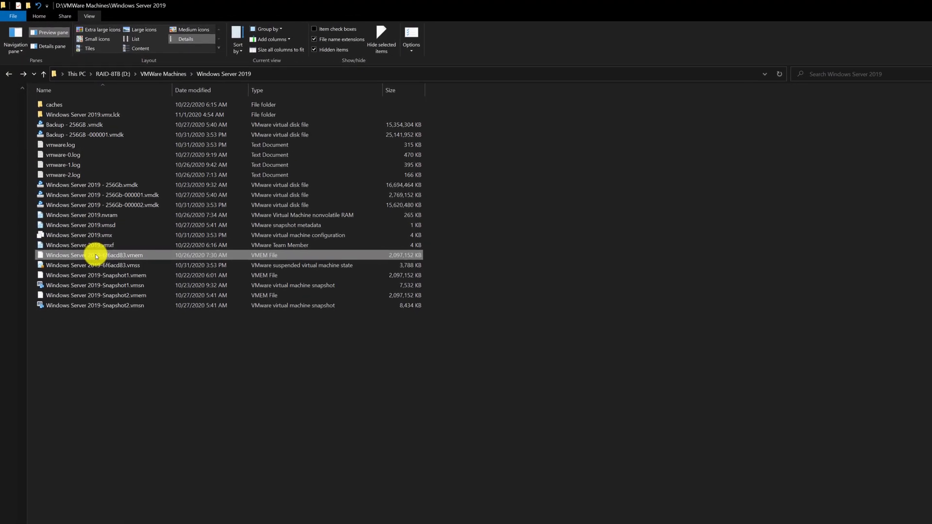
Step: Select the Snapshot1 and Snapshot2 .vmem and .vmsn files in turn
left_click(131, 335)
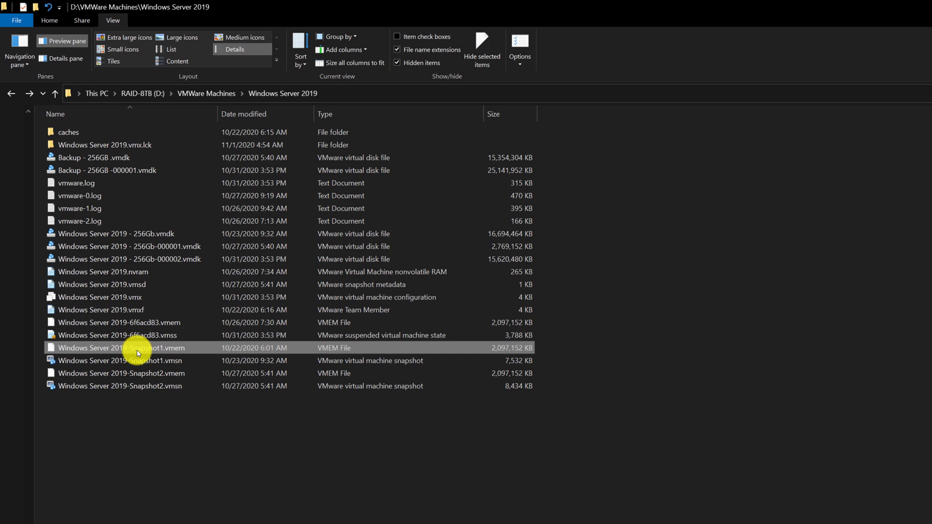
left_click(130, 344, "shift")
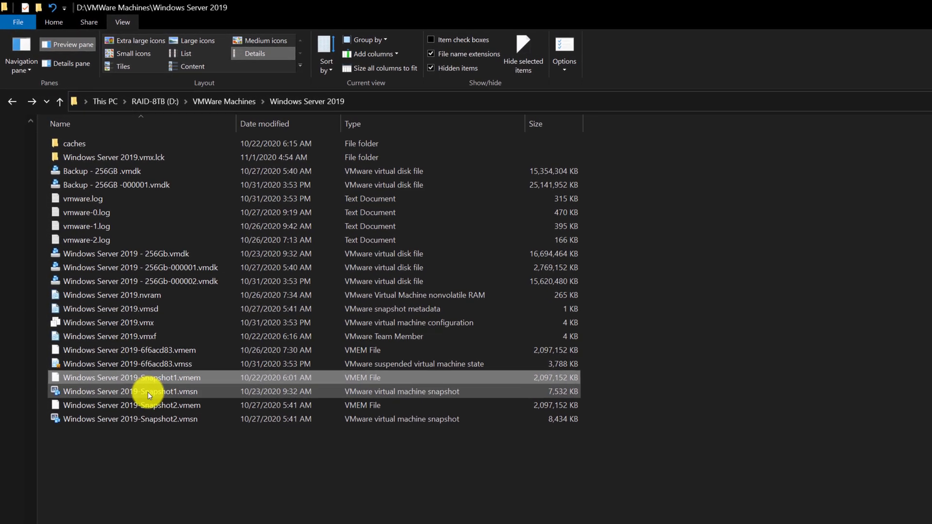
left_click(146, 403)
left_click(143, 416, "shift")
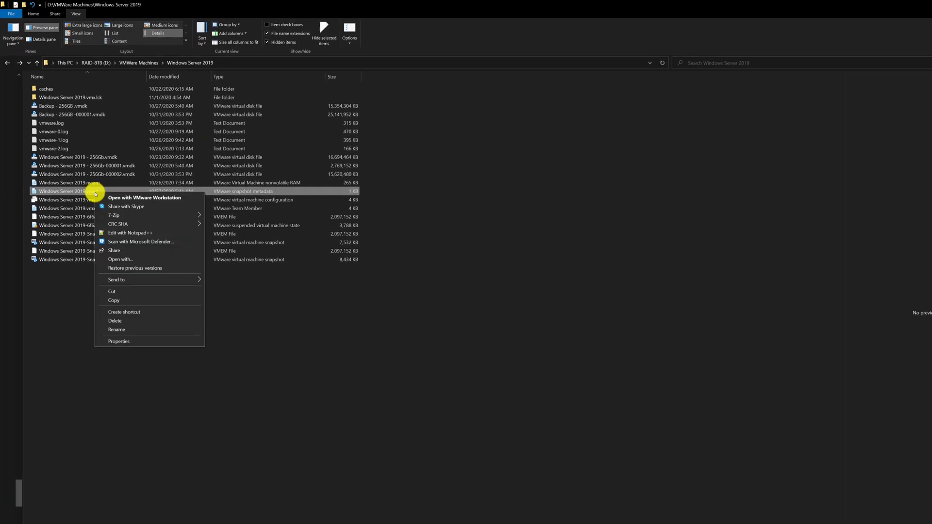
Step: Open the .vmsd file in Notepad++ and highlight its snapshot entries on lines 11–27
left_click(174, 308)
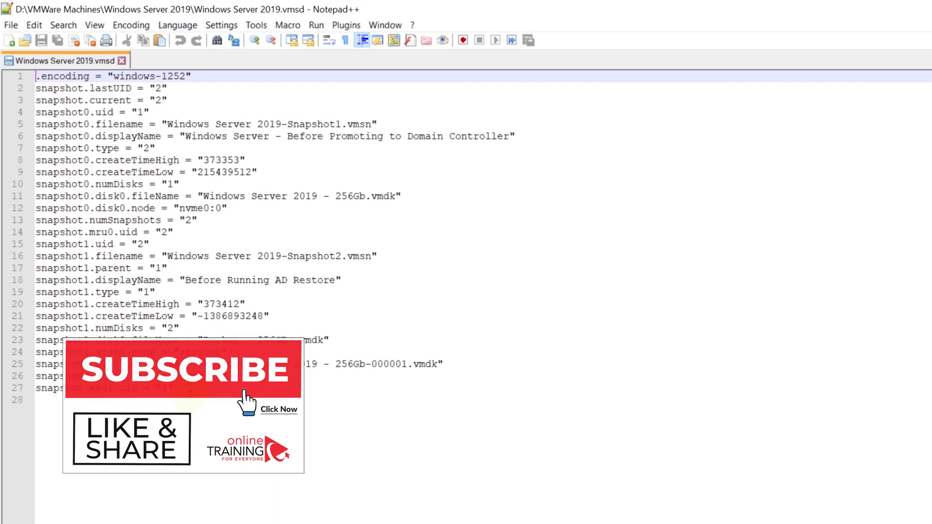
left_click_drag(190, 394, 69, 191)
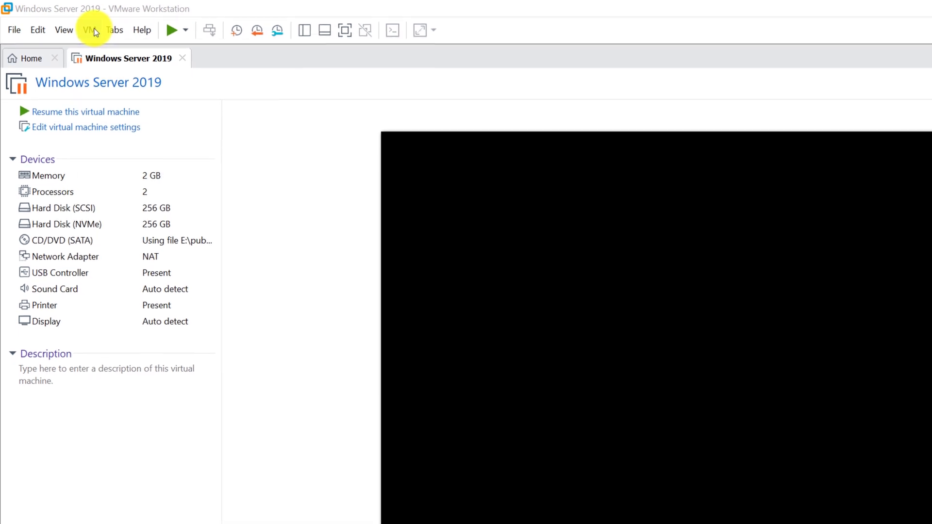
Step: Open Snapshot Manager from the VM menu's Snapshot submenu to view both snapshots and You Are Here
left_click(94, 30)
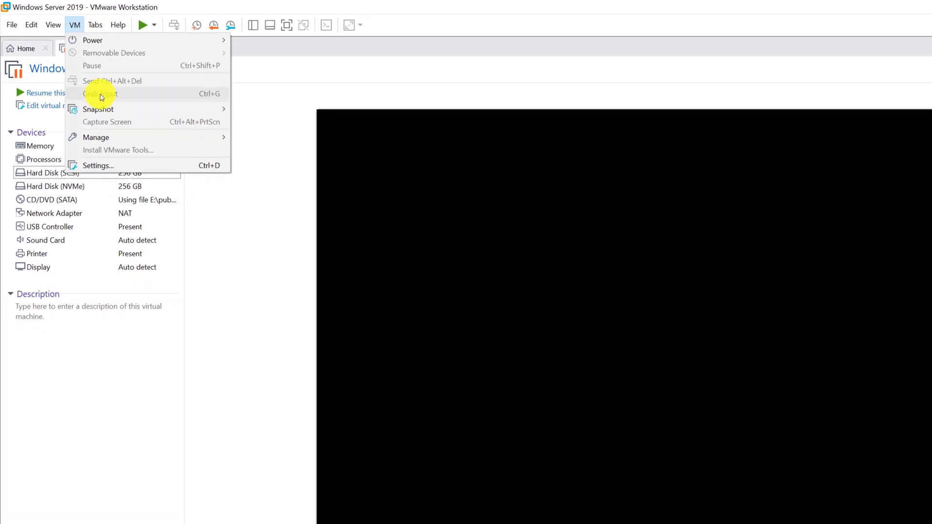
mouse_move(119, 123)
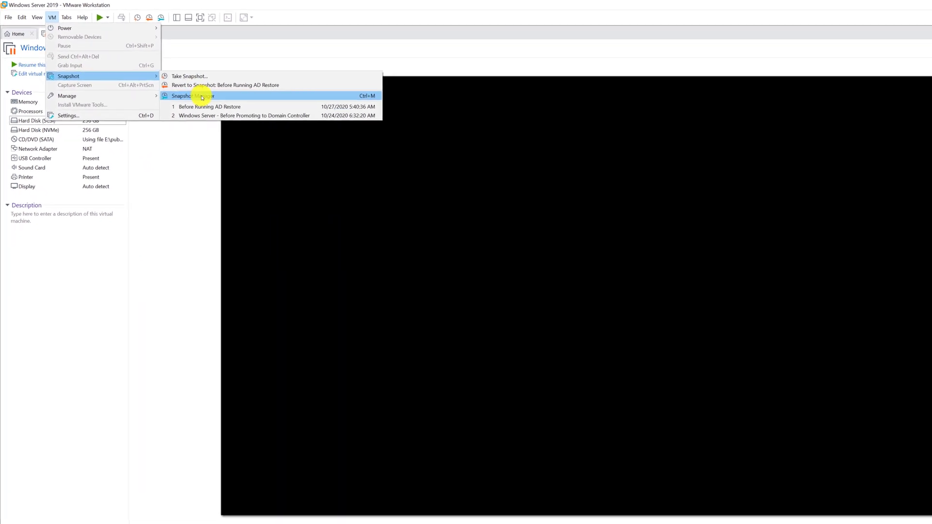
left_click(269, 113)
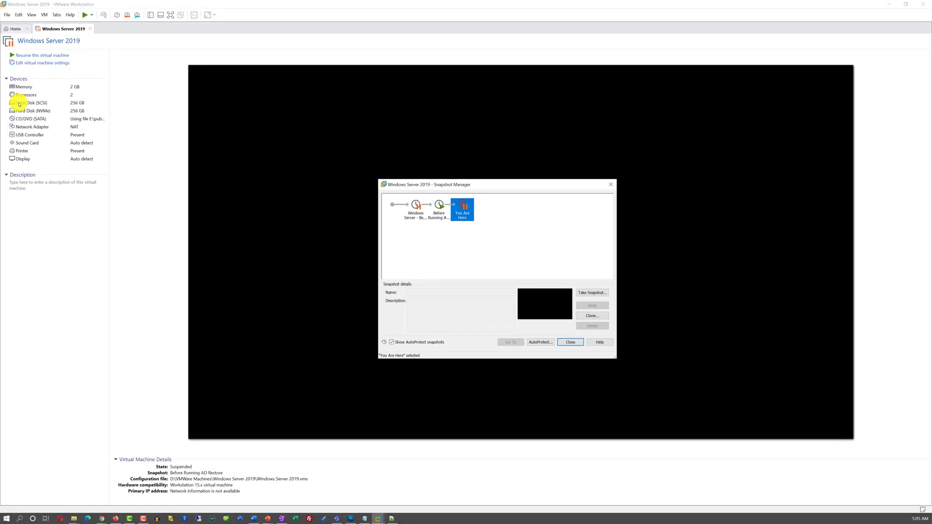